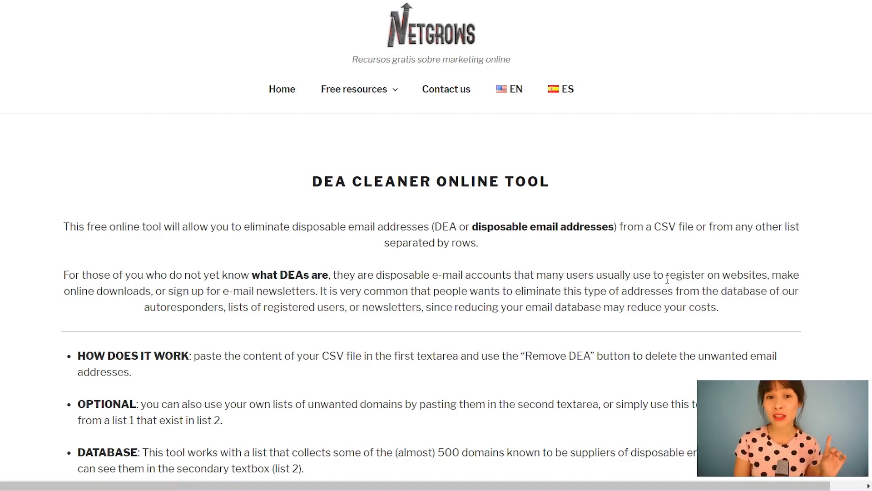
scroll(659, 302, "down", 2)
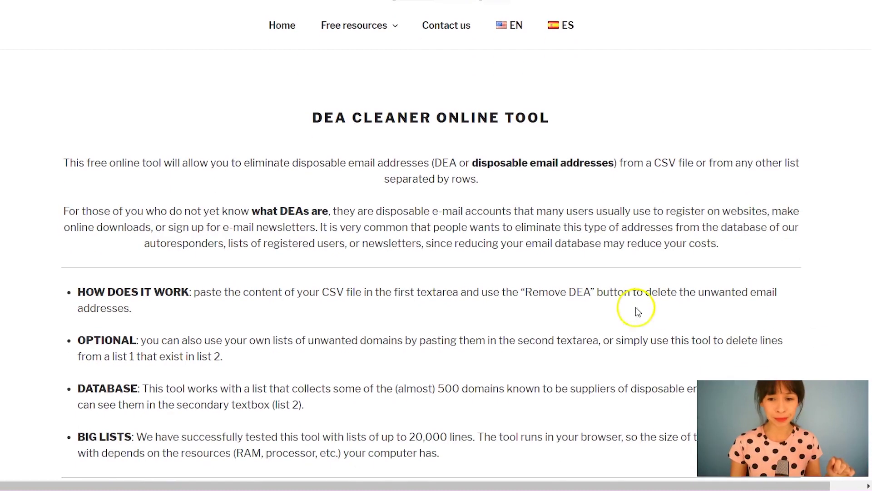
scroll(800, 308, "up", 1)
scroll(800, 308, "up", 1)
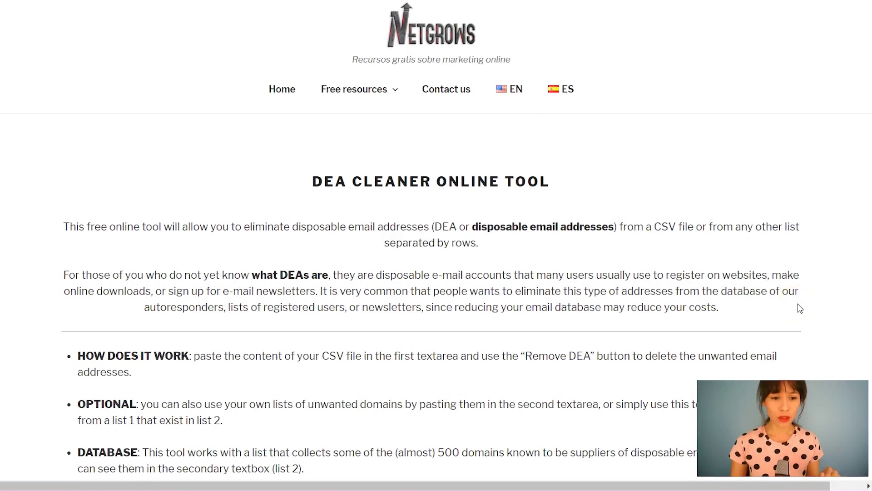
scroll(800, 308, "down", 2)
scroll(800, 308, "down", 3)
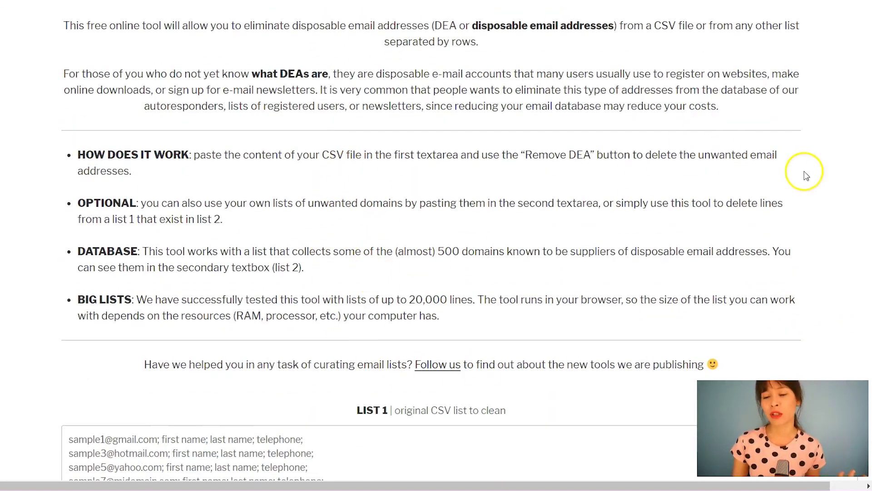
scroll(837, 190, "down", 3)
scroll(837, 191, "down", 2)
scroll(837, 192, "down", 2)
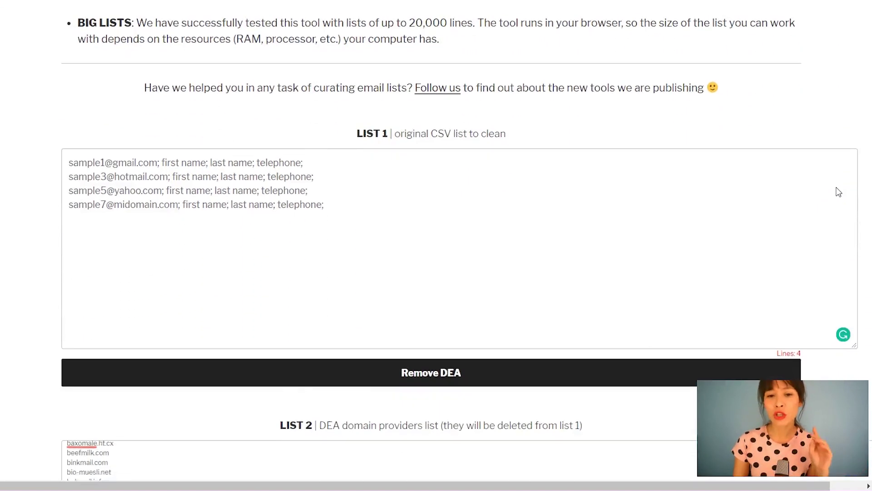
scroll(838, 191, "down", 2)
scroll(838, 192, "down", 2)
scroll(838, 189, "up", 3)
scroll(837, 189, "up", 1)
left_click(821, 137)
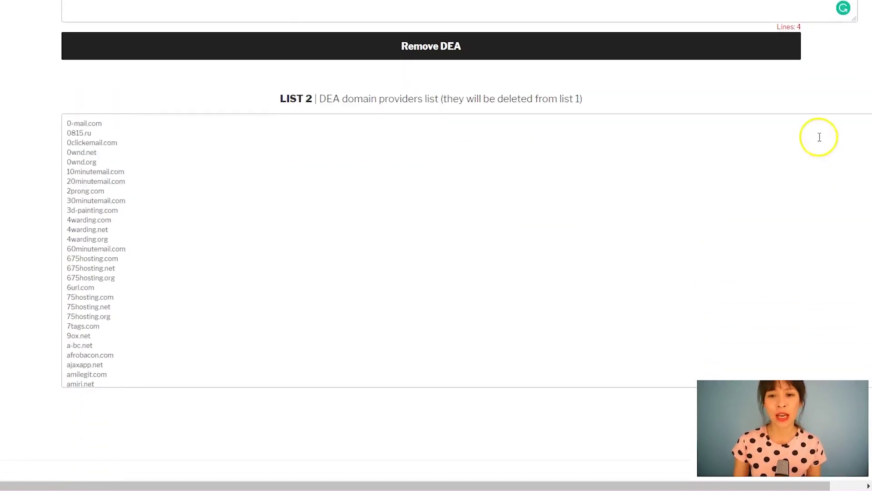
scroll(828, 124, "up", 2)
scroll(840, 126, "up", 4)
scroll(844, 140, "up", 2)
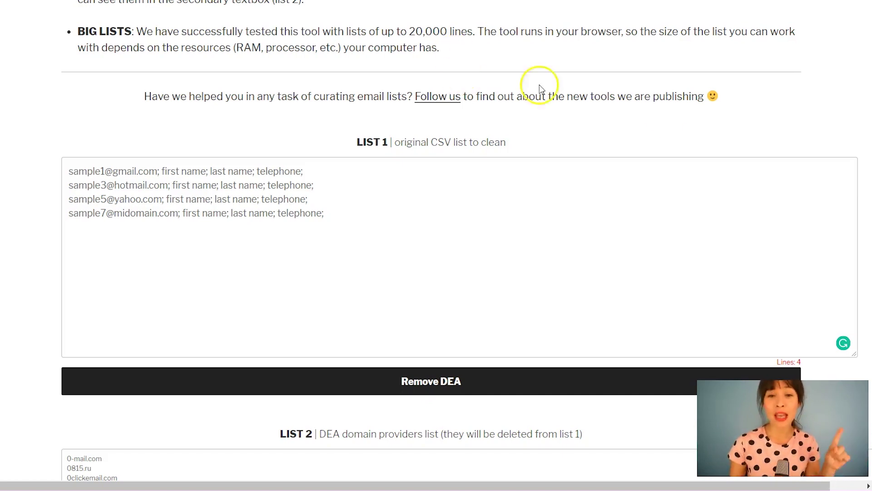
scroll(689, 121, "down", 4)
scroll(689, 116, "down", 3)
scroll(691, 116, "down", 2)
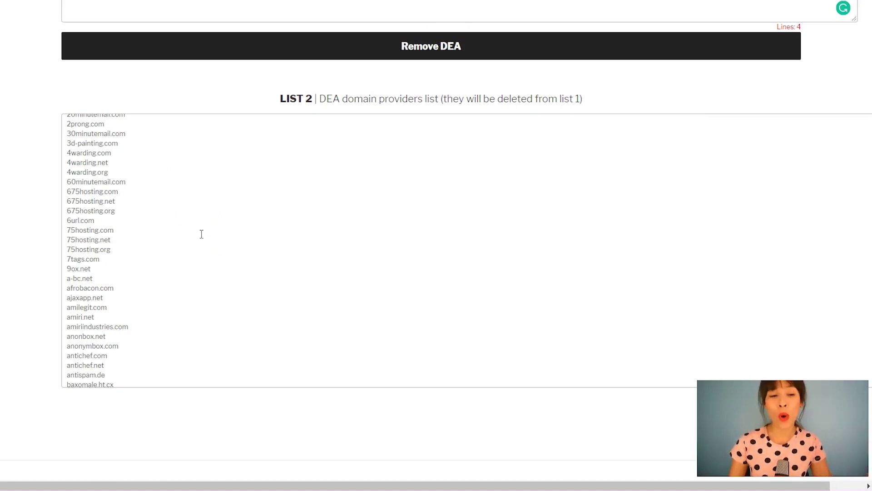
left_click(170, 211)
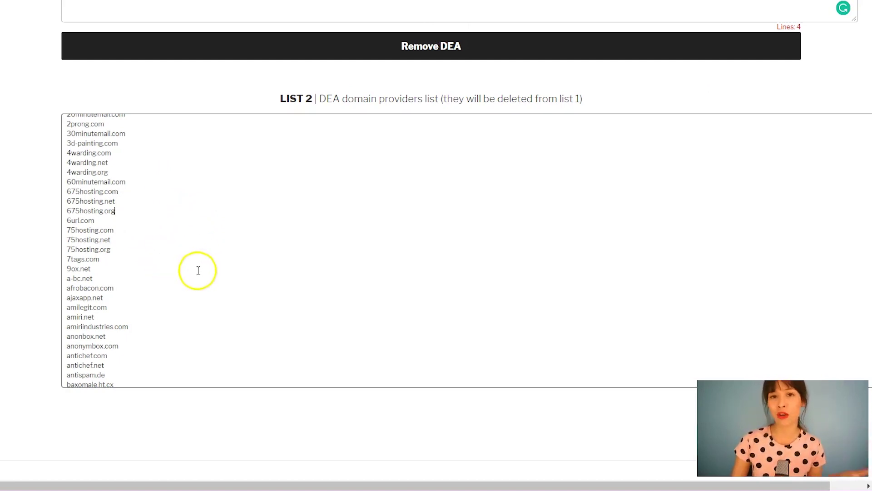
scroll(197, 272, "up", 1)
scroll(198, 272, "up", 1)
scroll(44, 107, "up", 2)
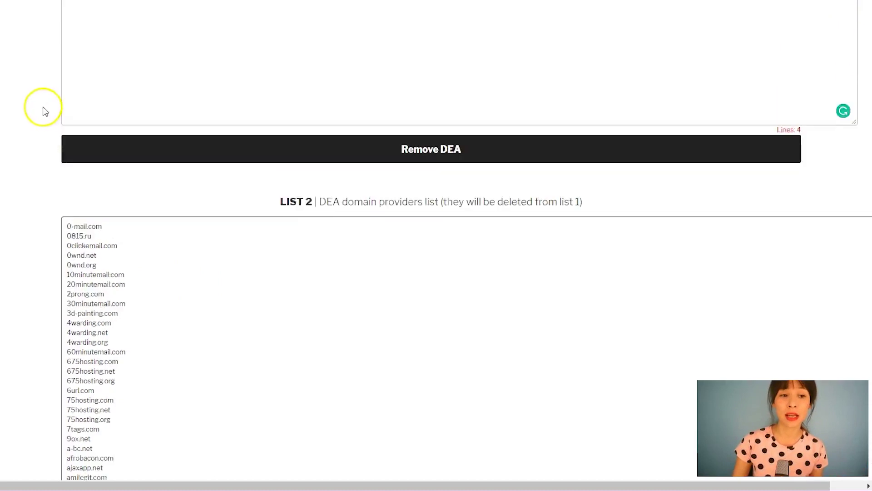
scroll(32, 155, "up", 3)
scroll(32, 155, "up", 1)
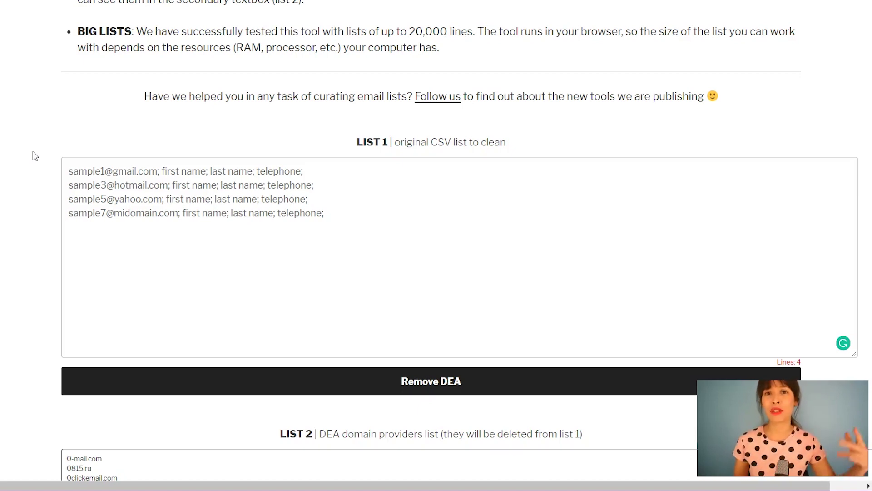
scroll(67, 185, "down", 3)
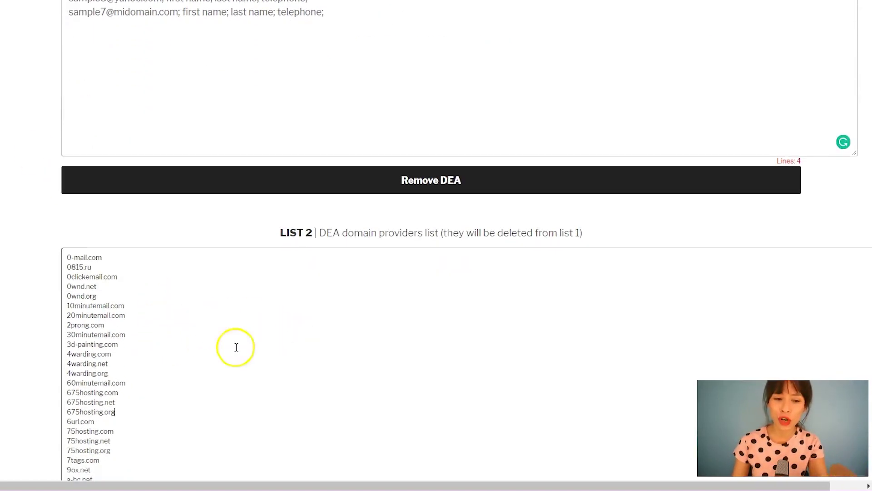
scroll(236, 347, "up", 2)
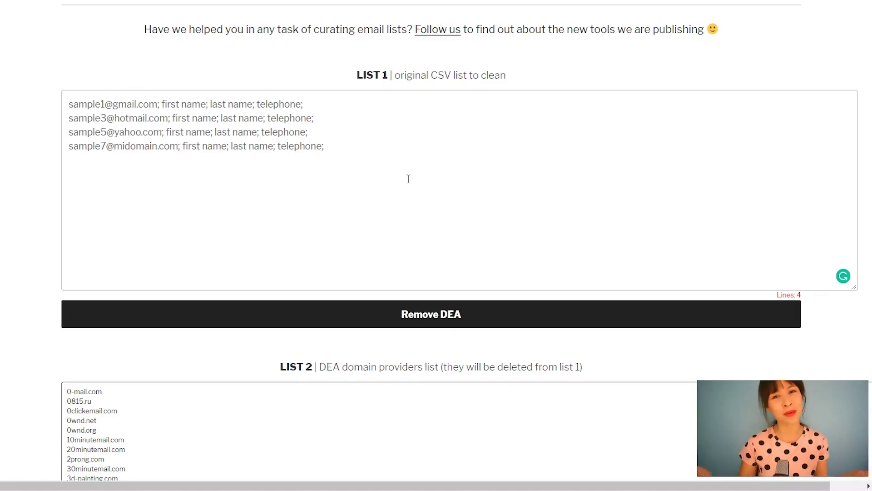
scroll(408, 178, "up", 3)
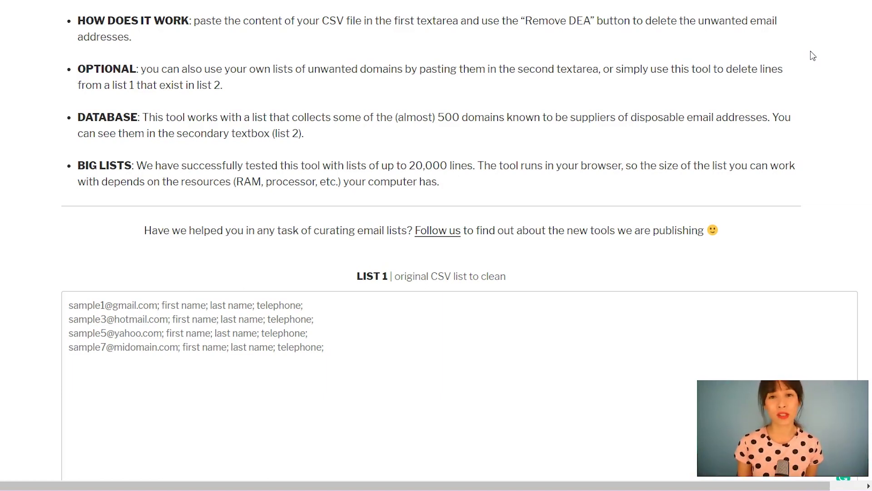
scroll(750, 327, "down", 1)
- Copy the nine email addresses in cells A2:A10 of the Google Sheet
left_click(740, 331)
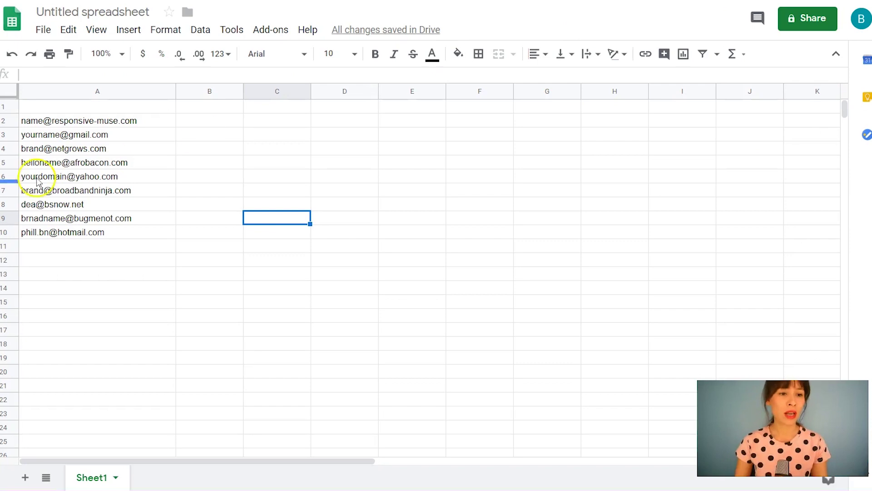
left_click(116, 120)
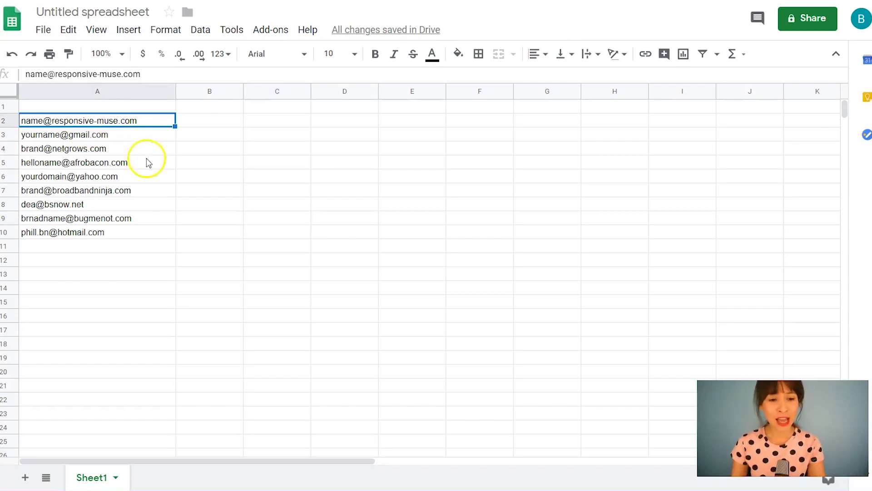
left_click(110, 232, "shift")
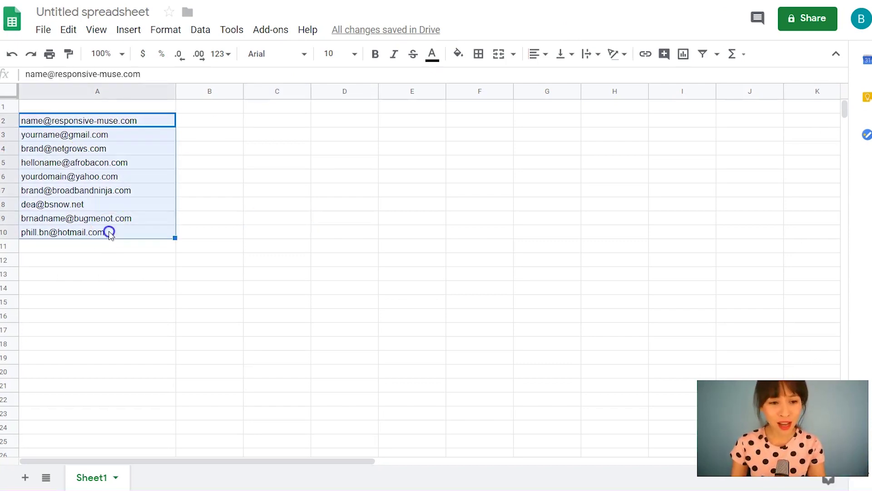
right_click(128, 124)
left_click(155, 162)
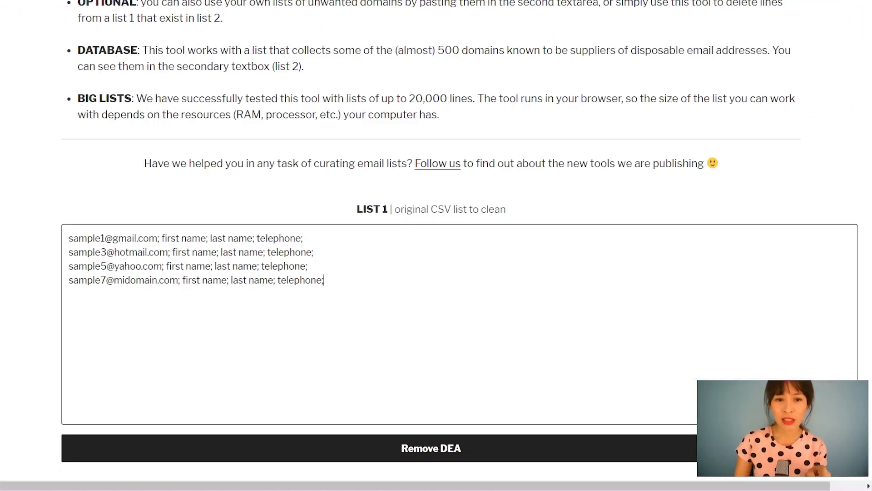
left_click(306, 249)
- Replace the four sample rows in List 1 with the nine copied email addresses
key("ctrl+a")
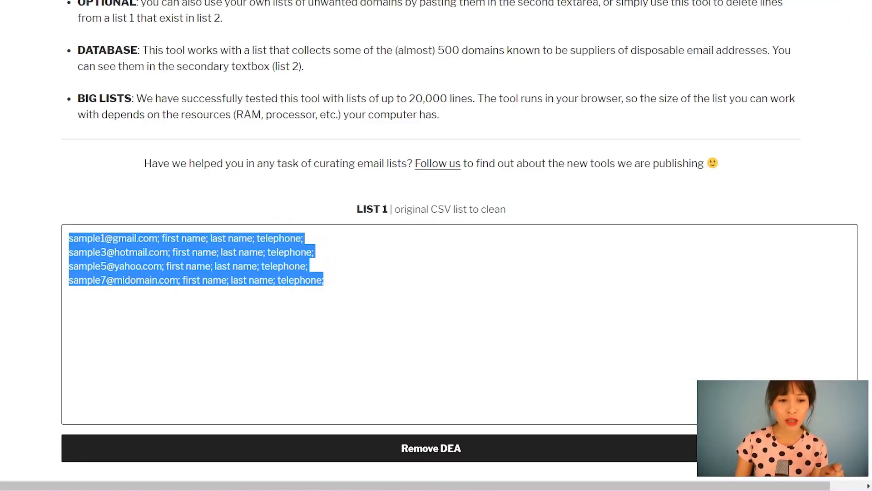
key("ctrl+v")
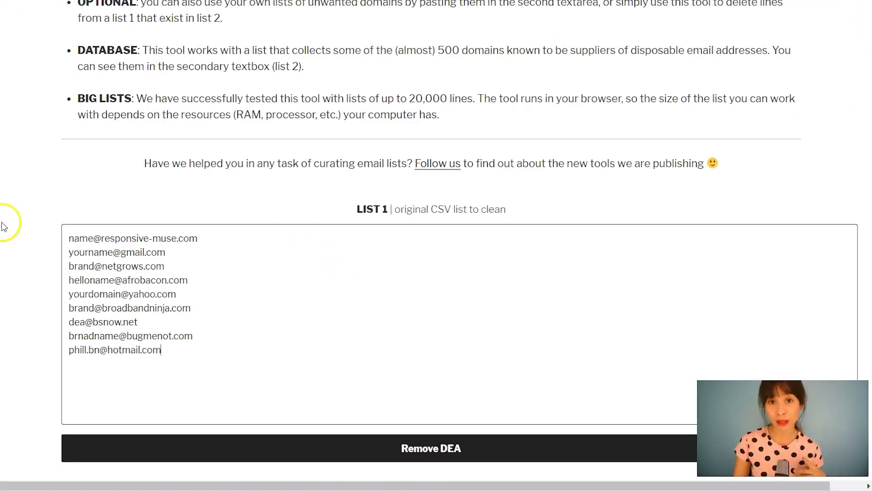
scroll(519, 201, "down", 1)
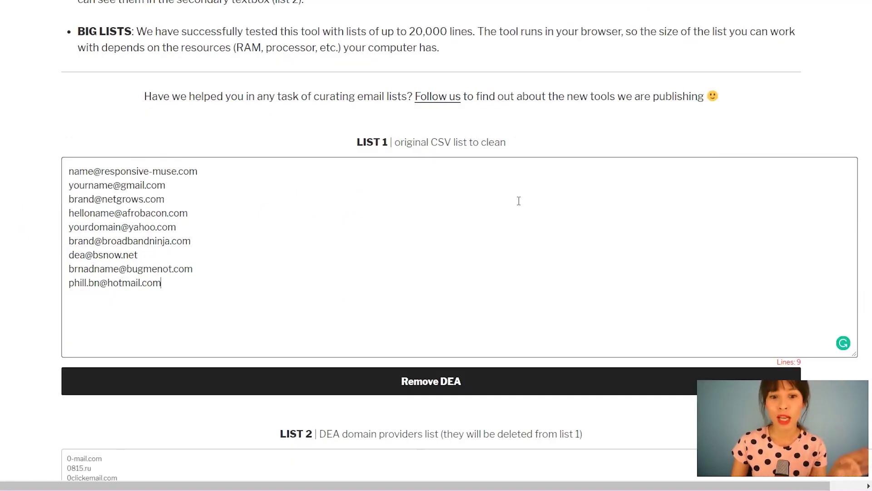
scroll(502, 218, "down", 1)
scroll(491, 228, "down", 3)
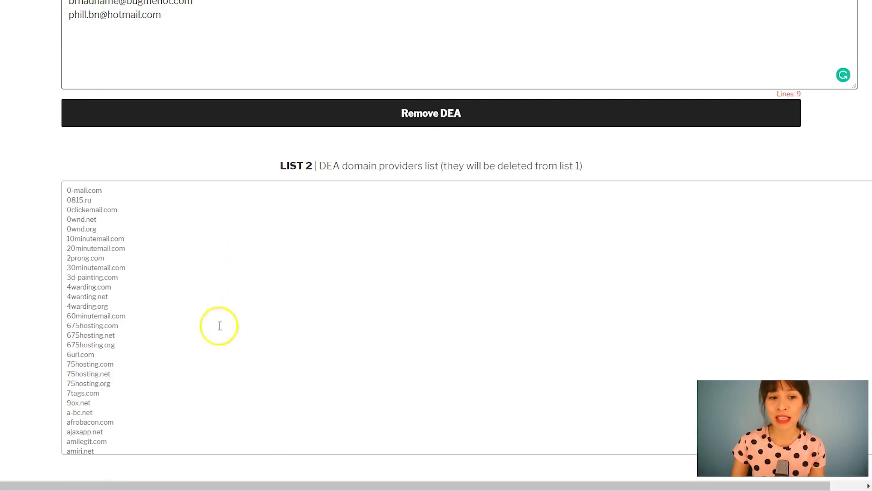
scroll(230, 168, "up", 1)
scroll(230, 170, "up", 3)
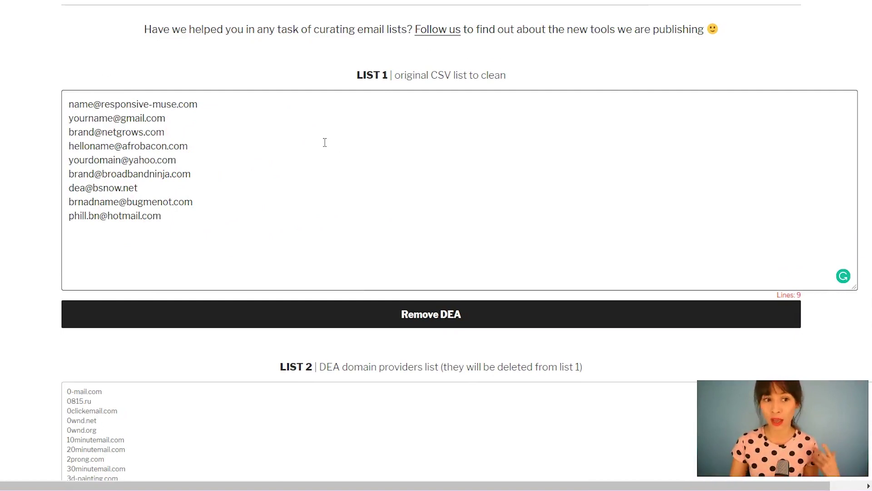
left_click(438, 313)
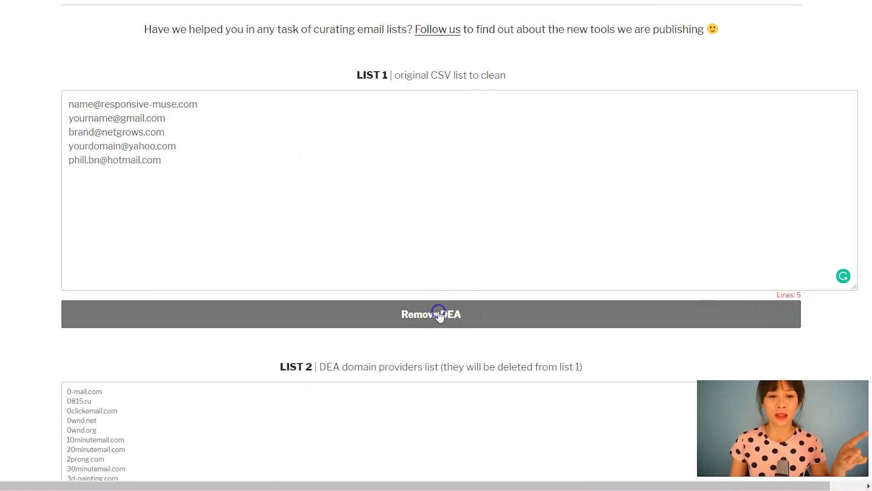
left_click(642, 190)
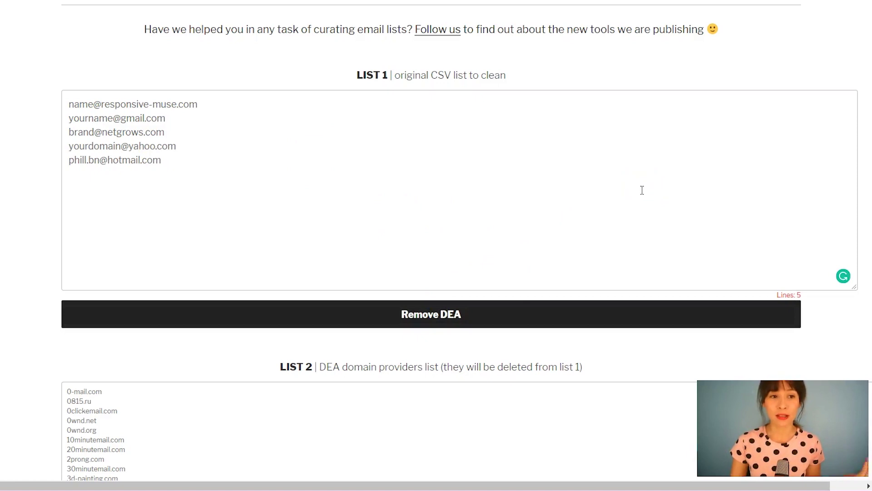
left_click_drag(642, 190, 21, 100)
key("ctrl+v")
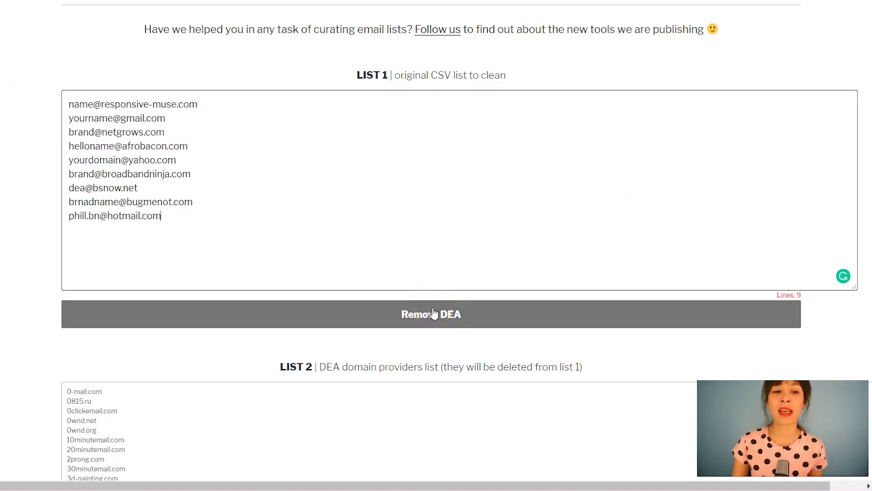
left_click(241, 213)
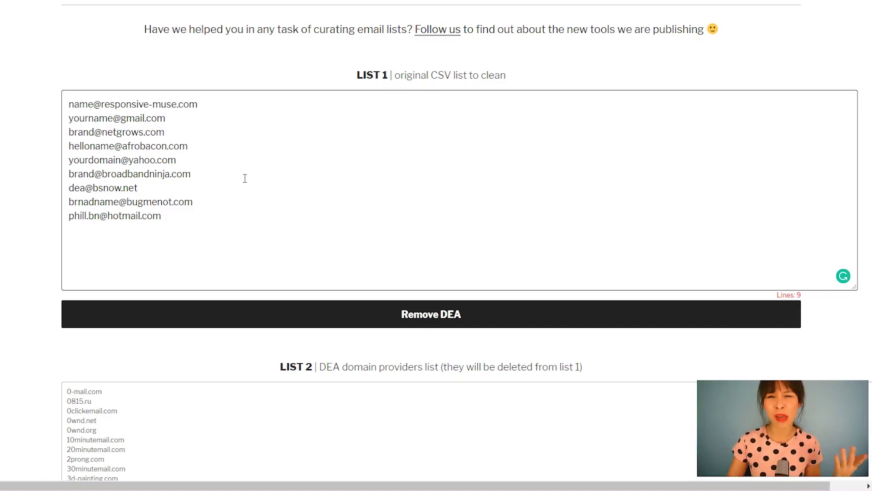
left_click(455, 319)
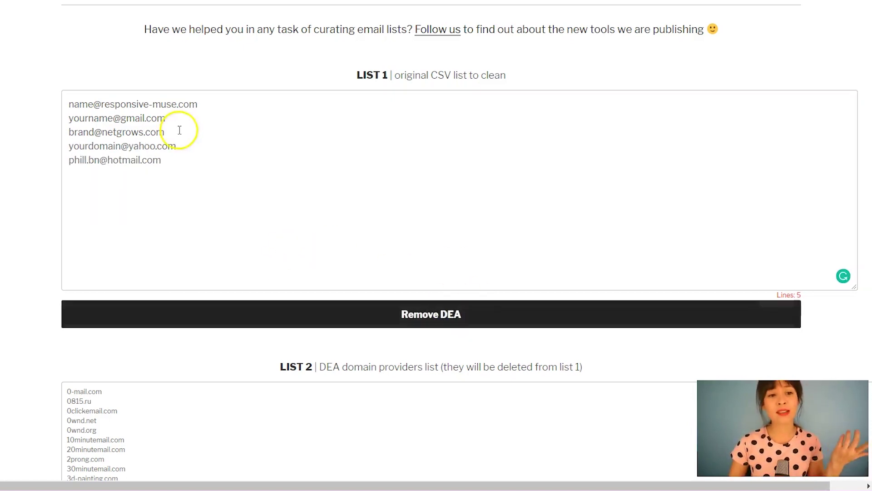